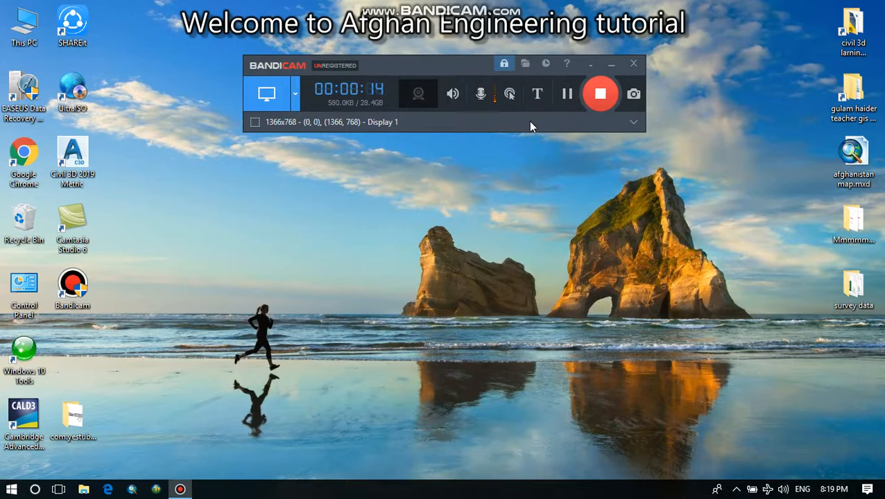
Step: Open the servey folder on the desktop and look over its survey text files
{"action": "left_click", "coordinate": [611, 66]}
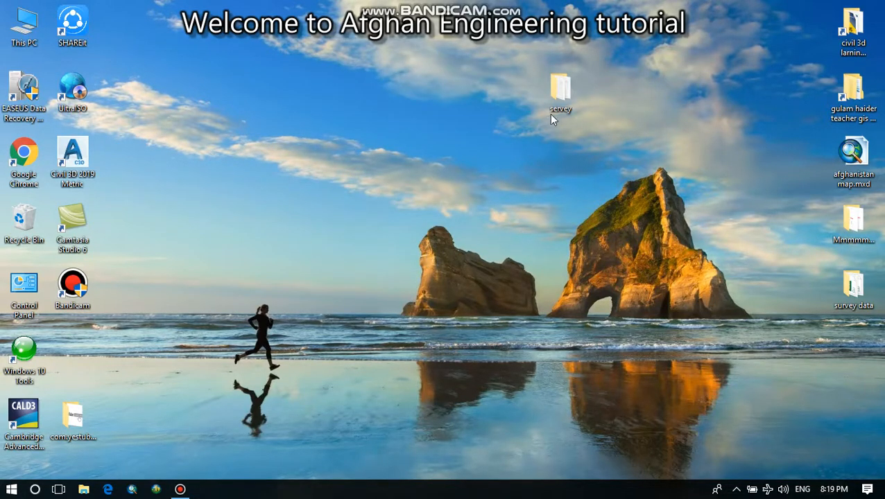
{"action": "double_click", "coordinate": [560, 97]}
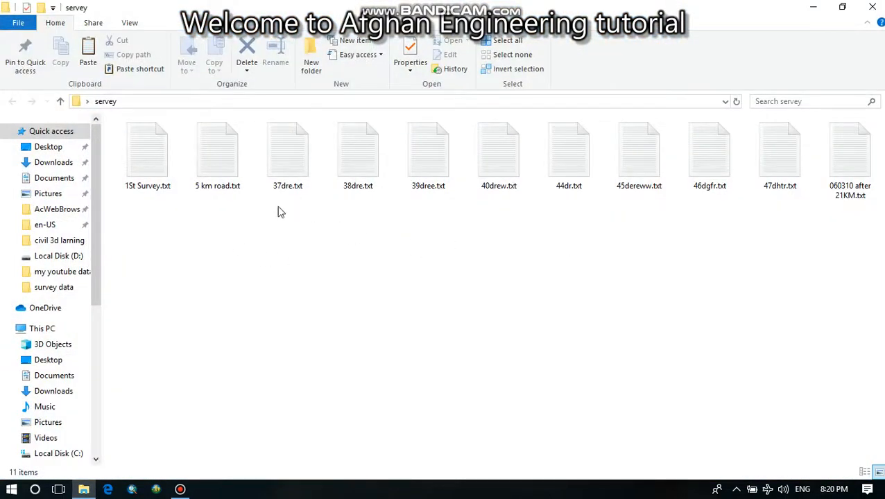
{"action": "left_click", "coordinate": [239, 167]}
{"action": "left_click", "coordinate": [352, 157]}
{"action": "left_click", "coordinate": [179, 169]}
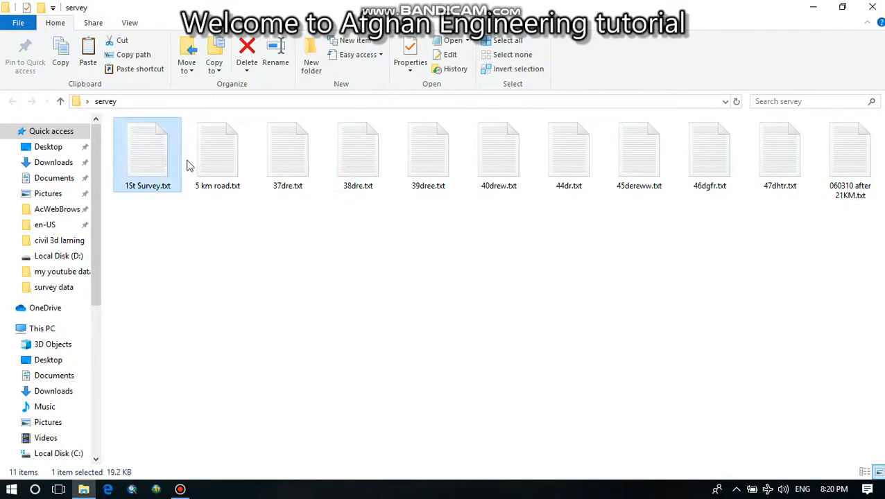
{"action": "left_click", "coordinate": [233, 166]}
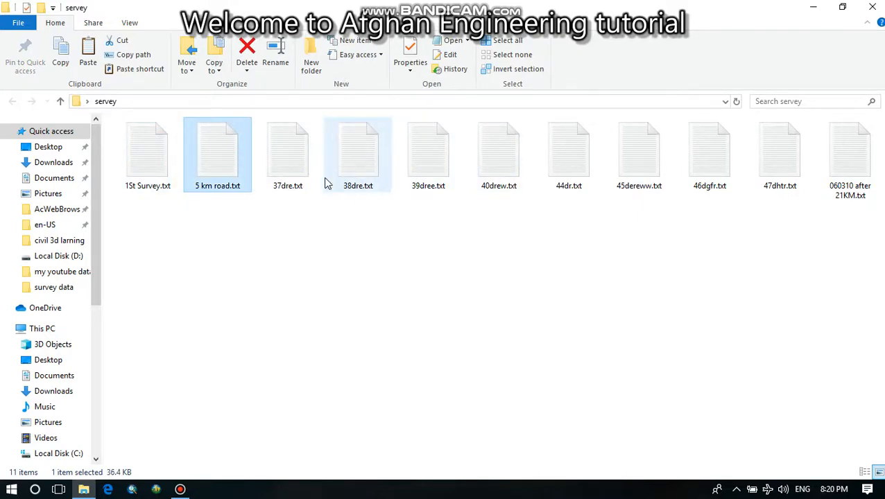
{"action": "left_click", "coordinate": [297, 166]}
{"action": "left_click", "coordinate": [208, 164]}
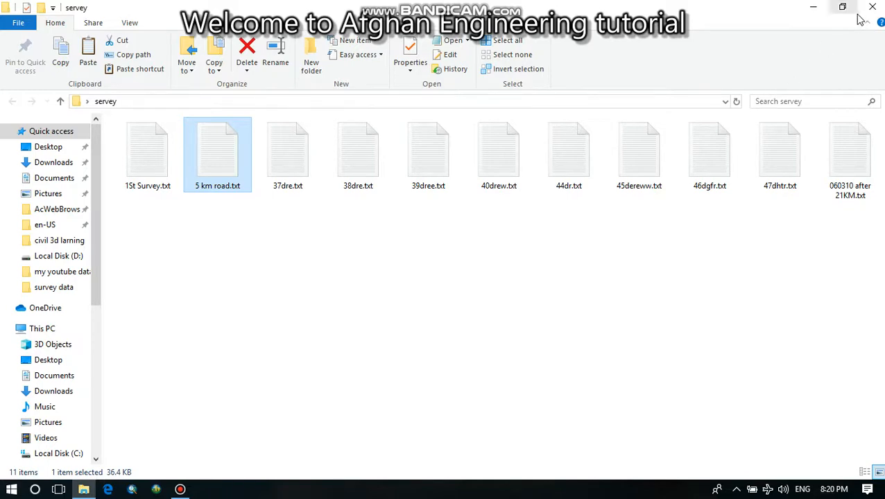
Step: Open 5 km road.txt to examine its survey point records, and close the file and its folder
{"action": "double_click", "coordinate": [225, 164]}
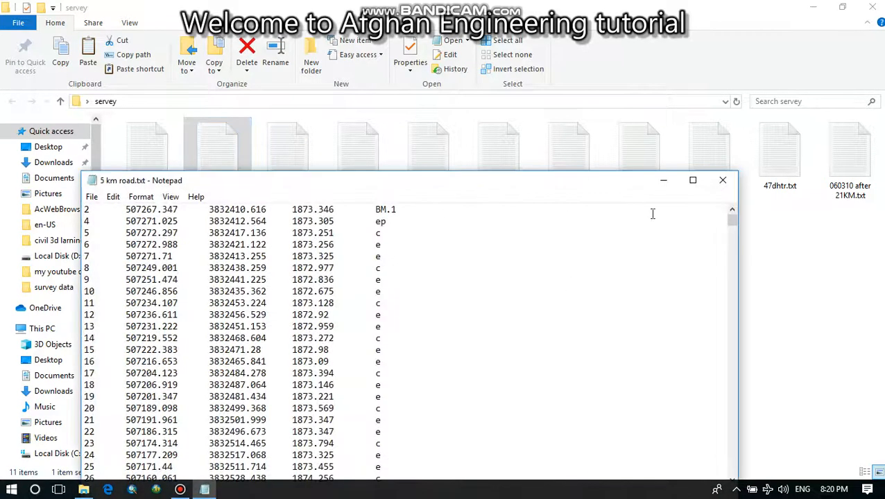
{"action": "left_click", "coordinate": [692, 181]}
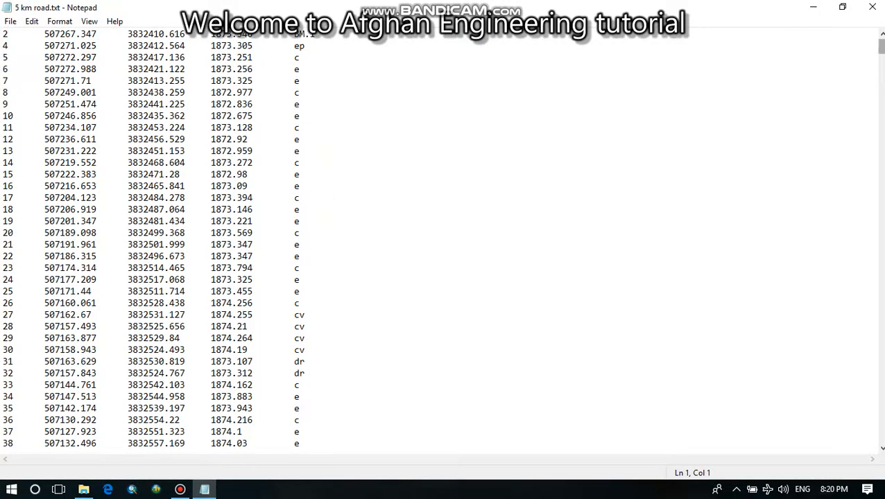
{"action": "scroll", "coordinate": [160, 242], "scroll_direction": "down", "scroll_amount": 20}
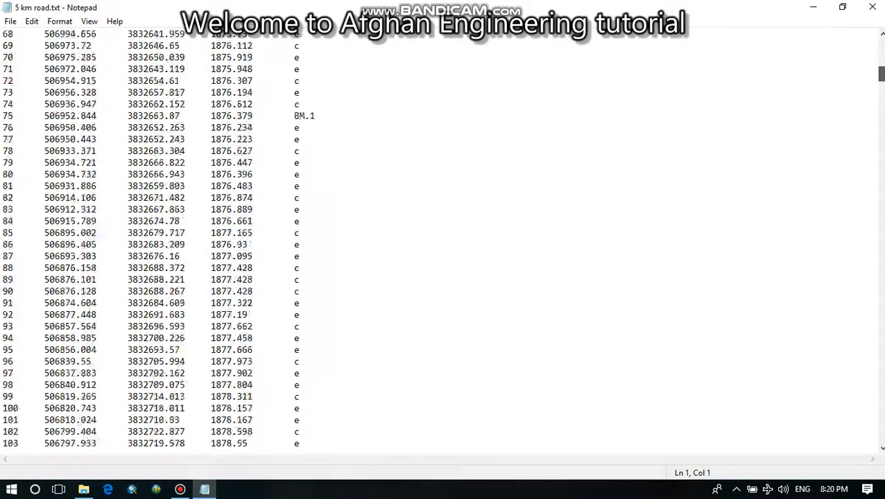
{"action": "left_click_drag", "start_coordinate": [881, 139], "coordinate": [881, 38]}
{"action": "left_click", "coordinate": [871, 7]}
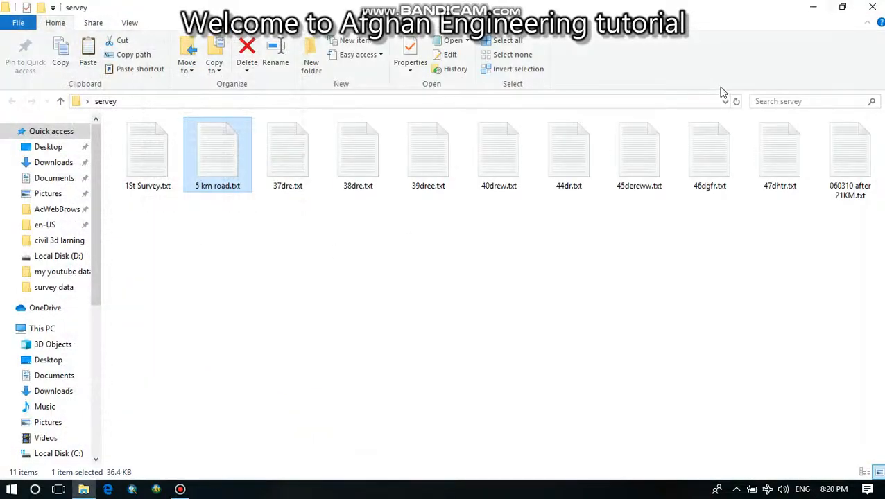
{"action": "left_click", "coordinate": [870, 7]}
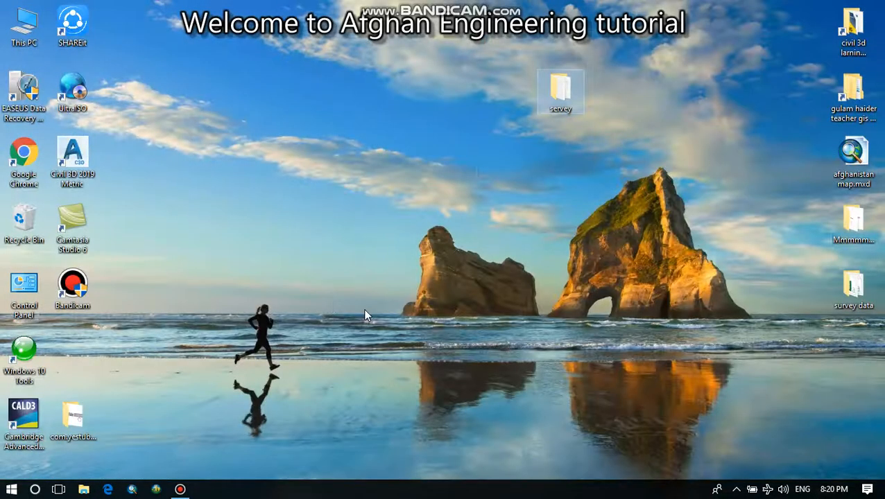
Step: Switch to Excel 2016 and create a blank workbook
{"action": "key", "text": "super"}
{"action": "type", "text": "exce"}
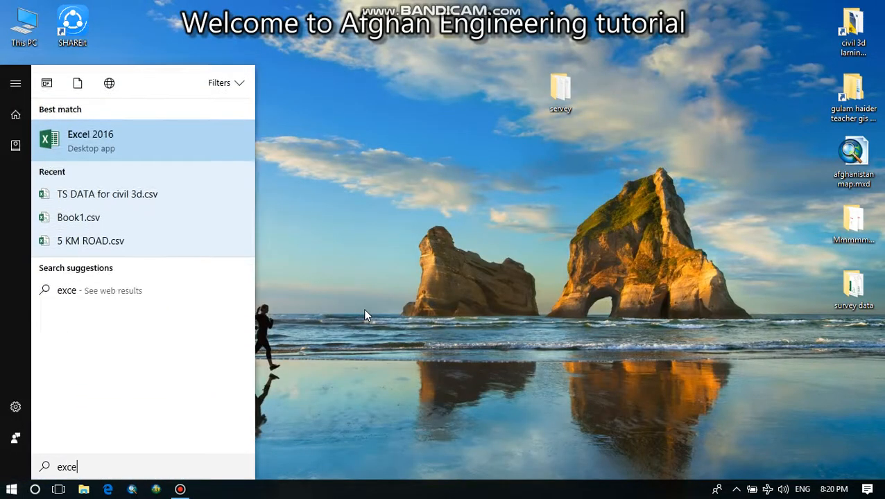
{"action": "key", "text": "Return"}
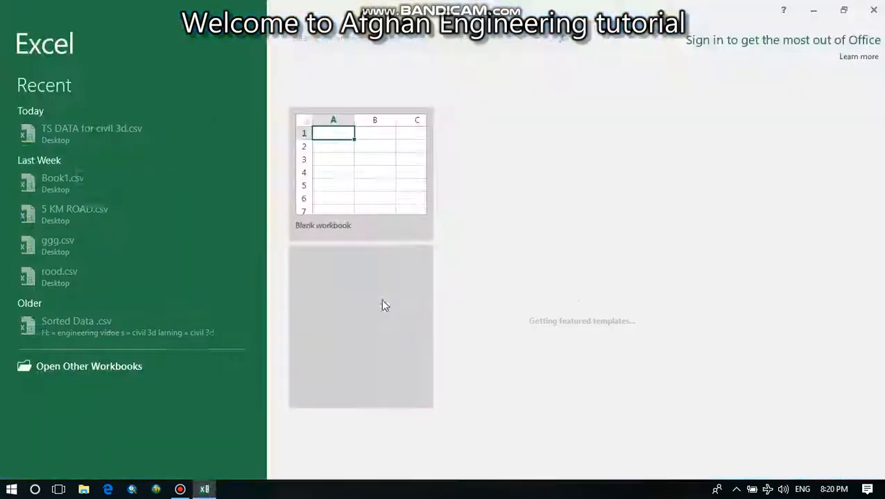
{"action": "left_click", "coordinate": [390, 200]}
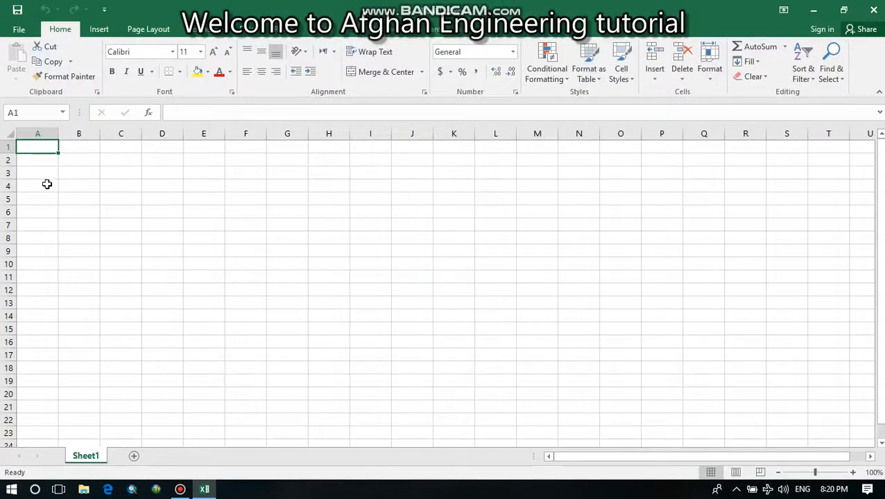
Step: With cell B3 selected, start a delimited text import of 5 km road.txt from the desktop's servey folder
{"action": "left_click", "coordinate": [78, 168]}
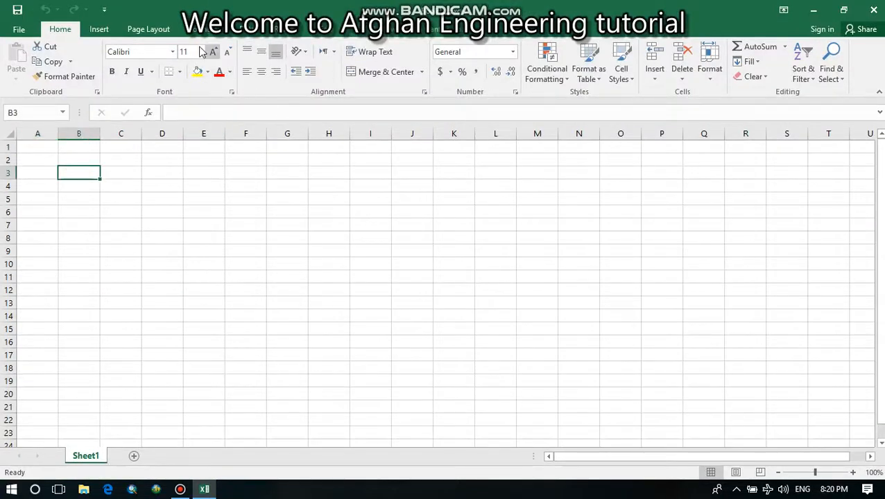
{"action": "left_click", "coordinate": [239, 29]}
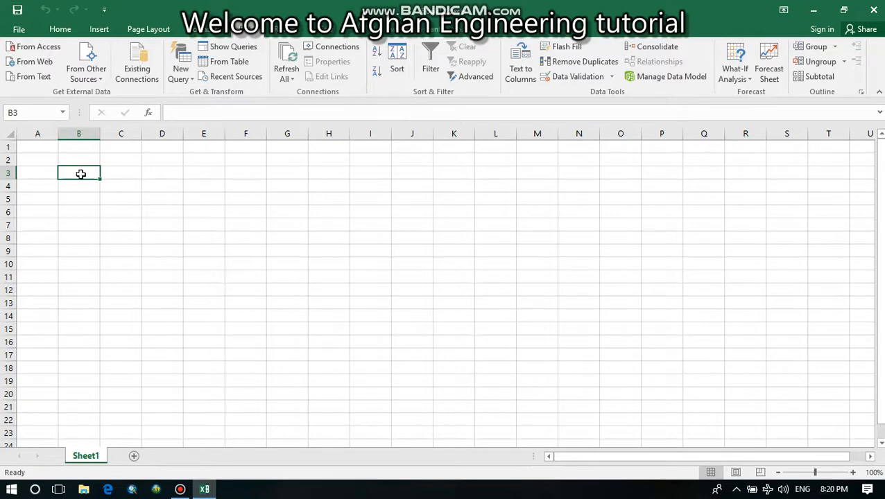
{"action": "left_click", "coordinate": [25, 76]}
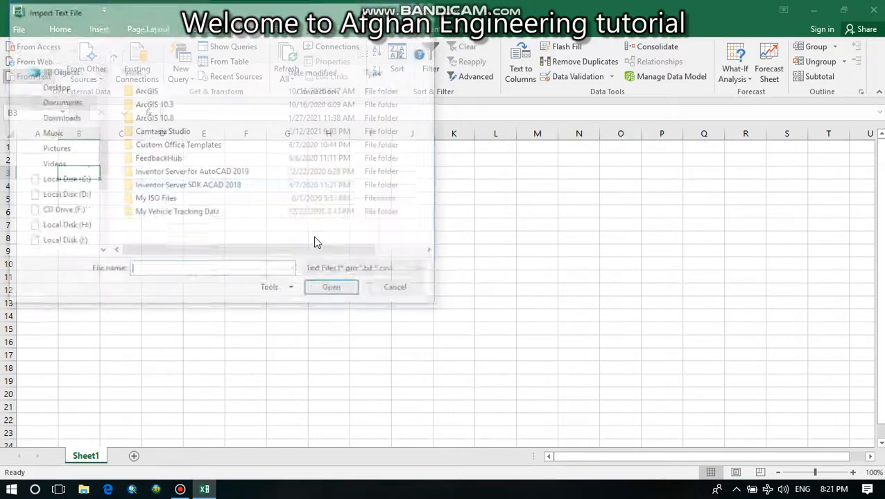
{"action": "left_click", "coordinate": [53, 87]}
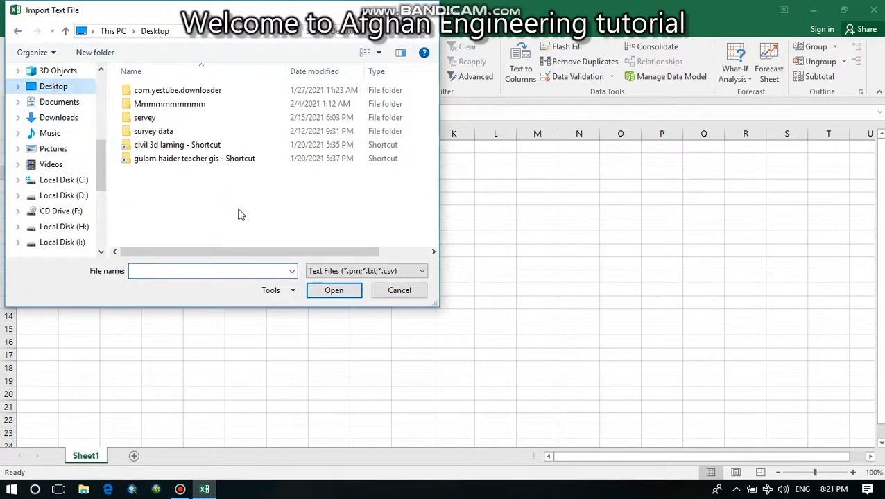
{"action": "left_click", "coordinate": [164, 118]}
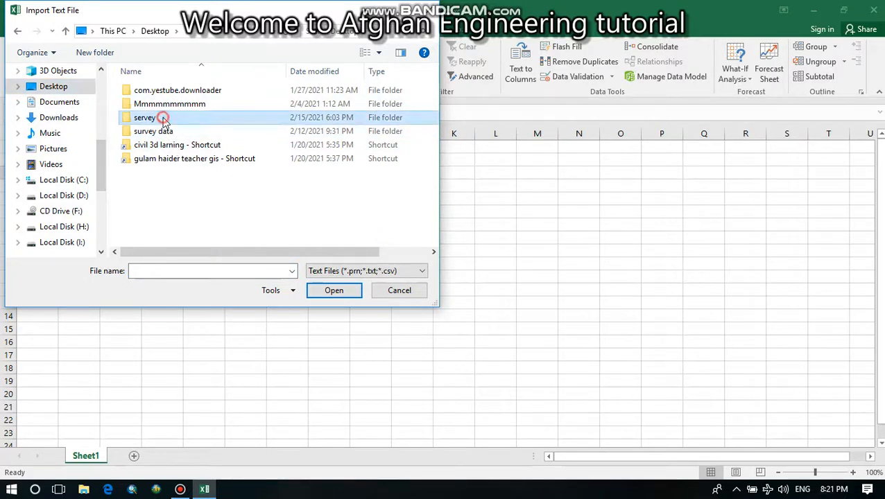
{"action": "double_click", "coordinate": [163, 118]}
{"action": "left_click", "coordinate": [230, 119]}
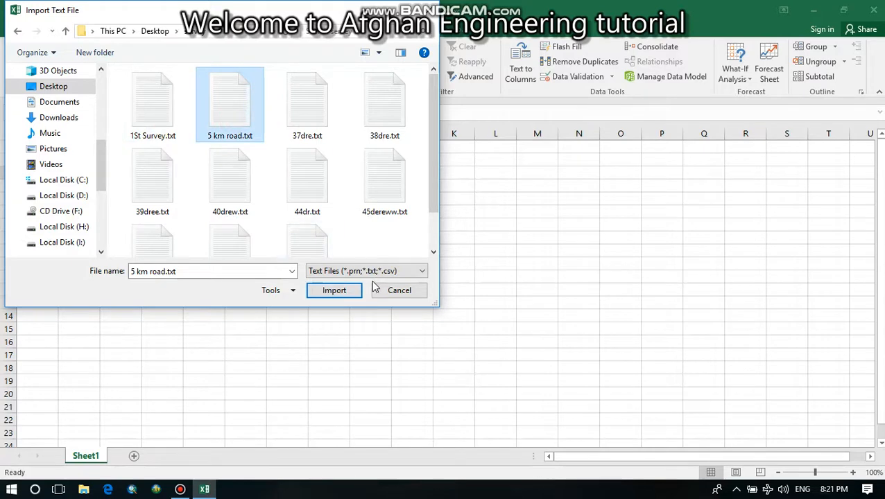
{"action": "left_click", "coordinate": [336, 291]}
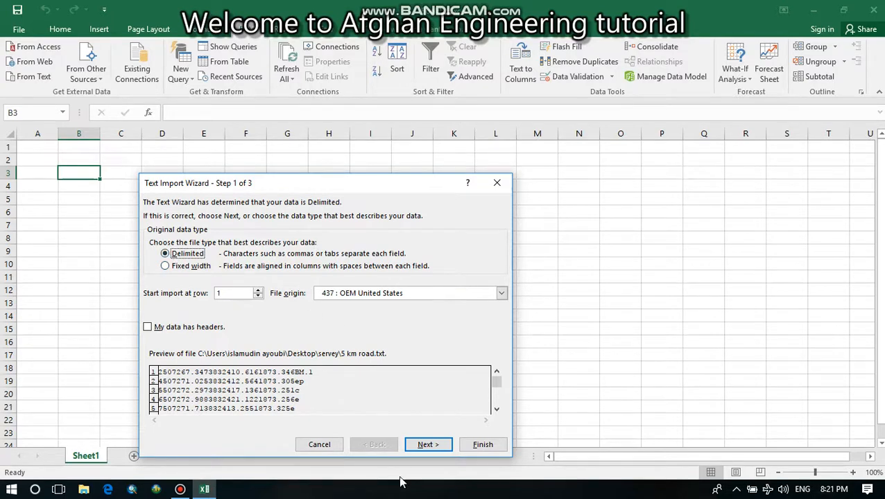
{"action": "left_click", "coordinate": [426, 444]}
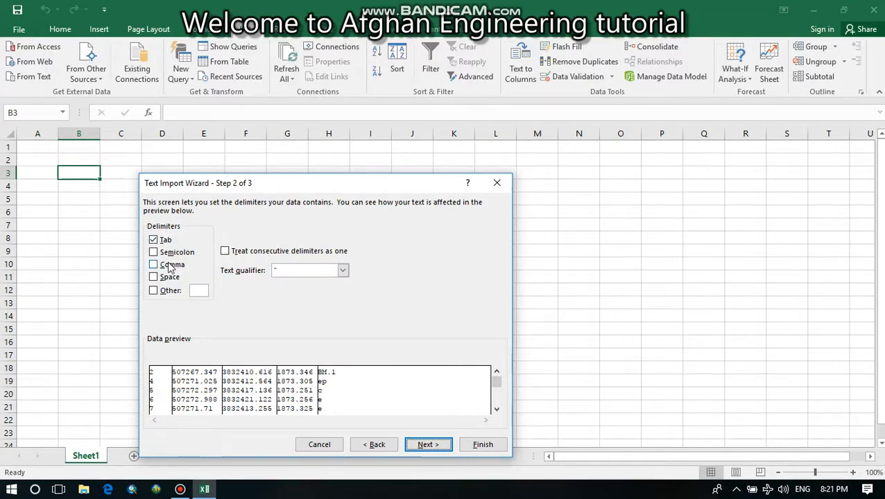
Step: Try different combinations of the Semicolon, Comma, Space and Other delimiters for the imported text
{"action": "left_click", "coordinate": [167, 254]}
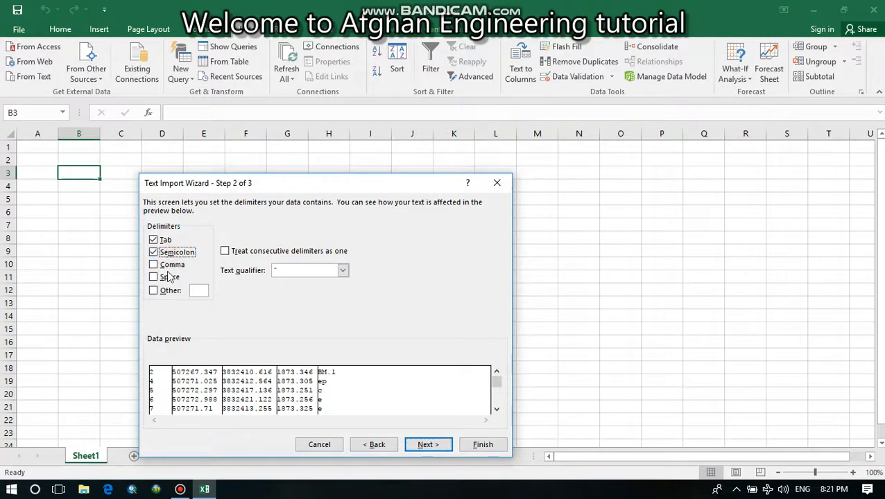
{"action": "left_click", "coordinate": [167, 266]}
{"action": "left_click", "coordinate": [167, 278]}
{"action": "left_click", "coordinate": [168, 291]}
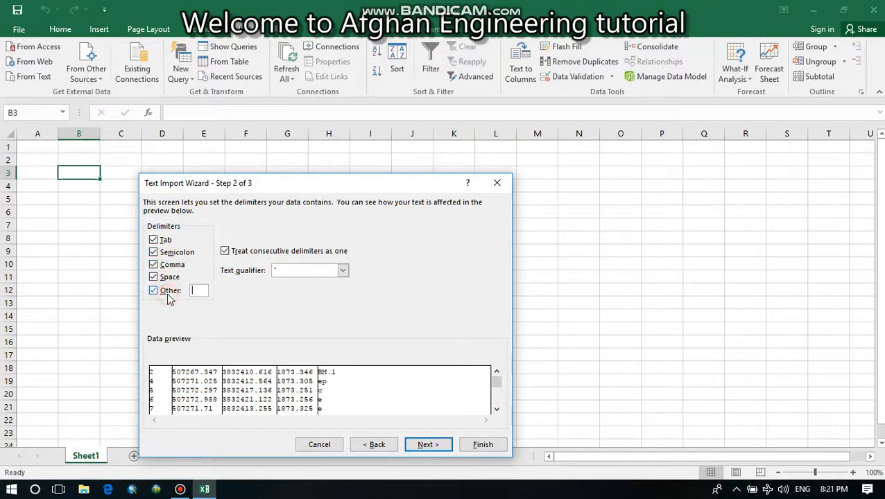
{"action": "left_click", "coordinate": [156, 290]}
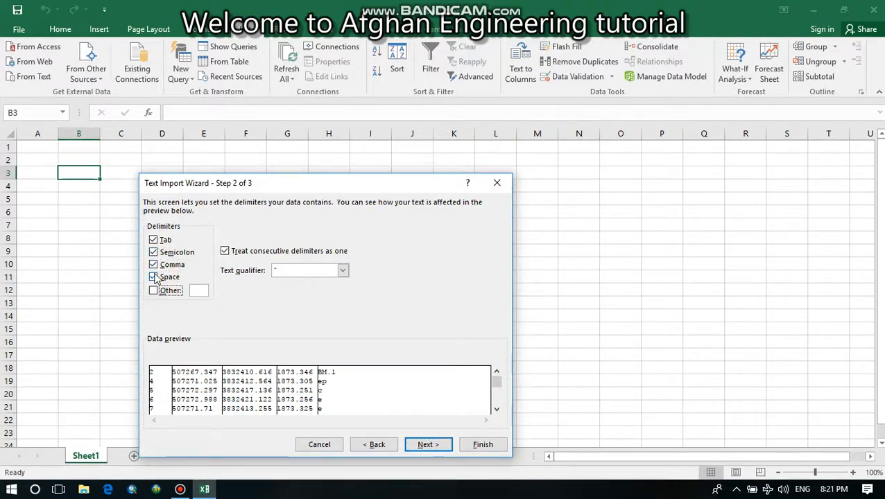
{"action": "left_click", "coordinate": [156, 277]}
{"action": "left_click", "coordinate": [156, 253]}
{"action": "left_click", "coordinate": [158, 265]}
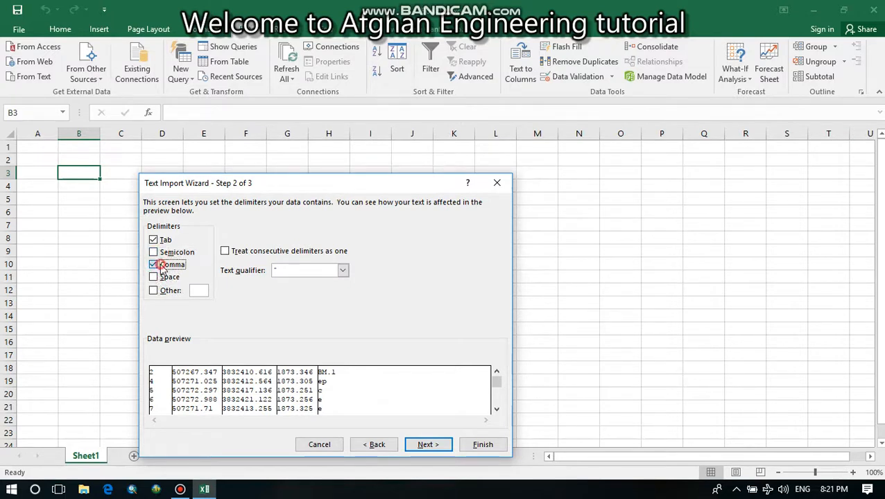
{"action": "left_click", "coordinate": [156, 252]}
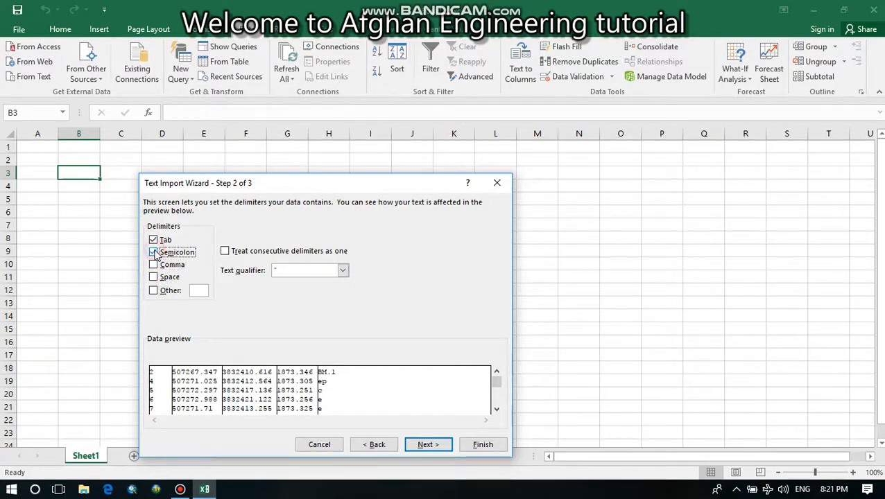
{"action": "left_click", "coordinate": [165, 278]}
{"action": "left_click", "coordinate": [158, 265]}
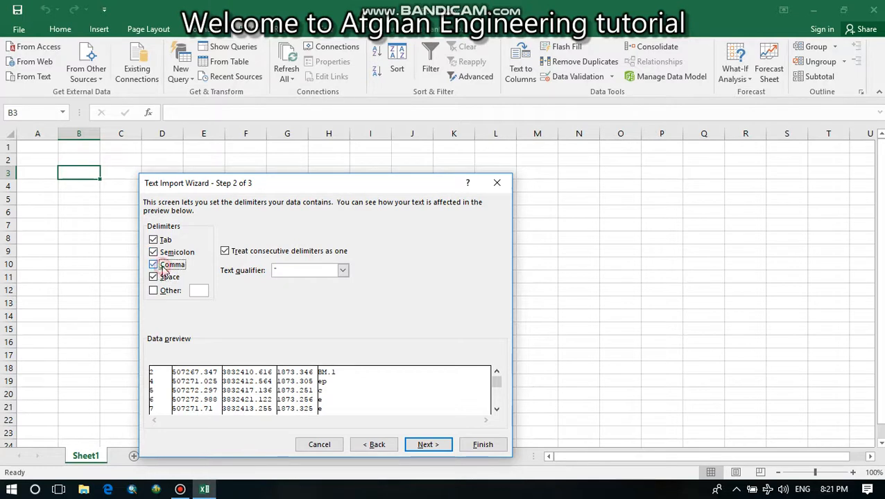
{"action": "left_click", "coordinate": [158, 274]}
{"action": "left_click", "coordinate": [158, 265]}
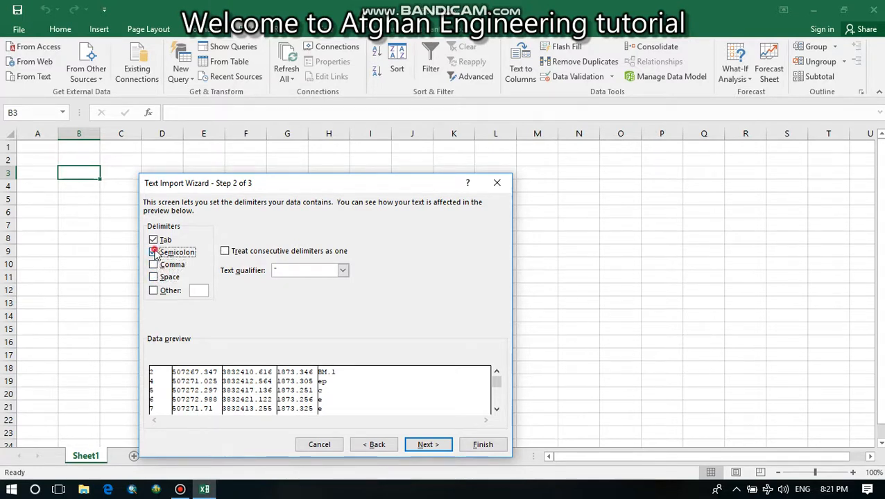
{"action": "left_click", "coordinate": [156, 252]}
Step: Add Comma to the Tab delimiter and finish the text import wizard with the General column format
{"action": "left_click", "coordinate": [155, 265]}
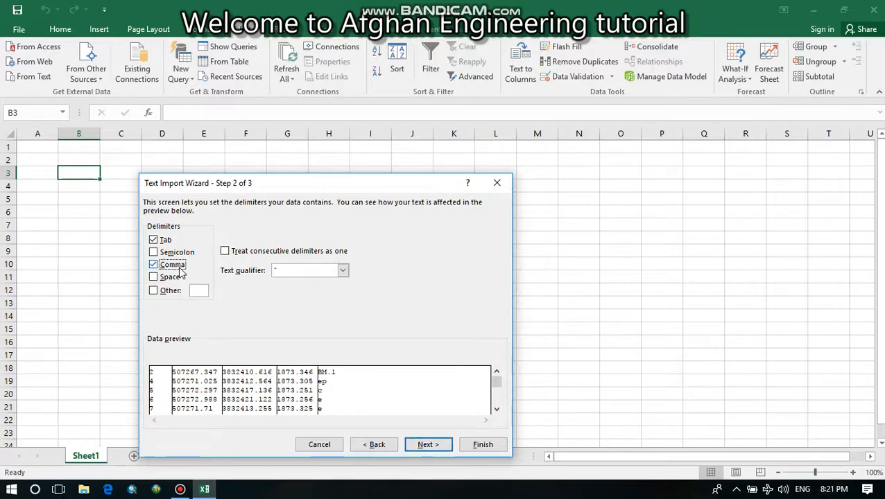
{"action": "left_click", "coordinate": [425, 445]}
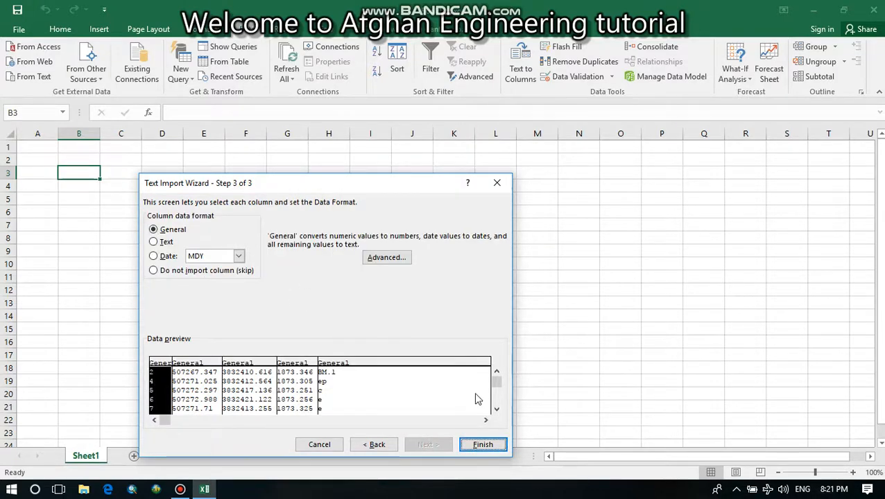
{"action": "left_click", "coordinate": [483, 444]}
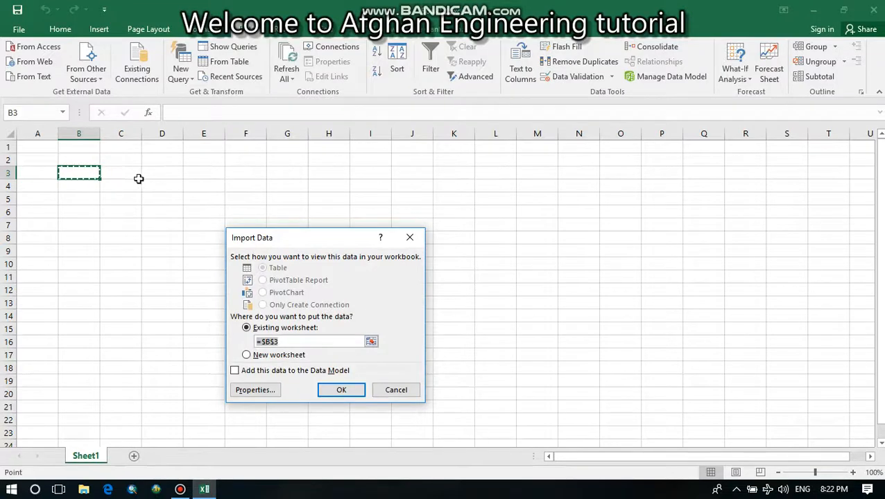
Step: Place the imported survey data in the existing worksheet, starting at cell B3 of Sheet1
{"action": "left_click", "coordinate": [129, 177]}
{"action": "left_click", "coordinate": [203, 183]}
{"action": "left_click", "coordinate": [91, 197]}
{"action": "left_click", "coordinate": [134, 169]}
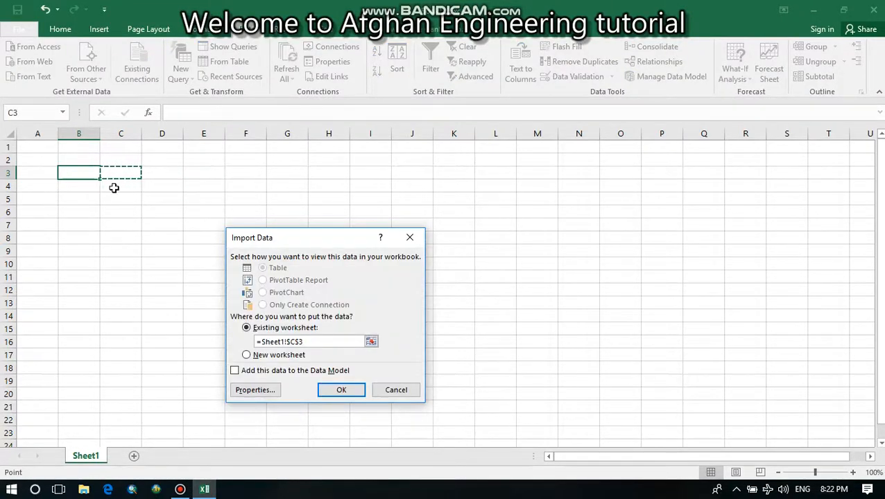
{"action": "left_click", "coordinate": [92, 175]}
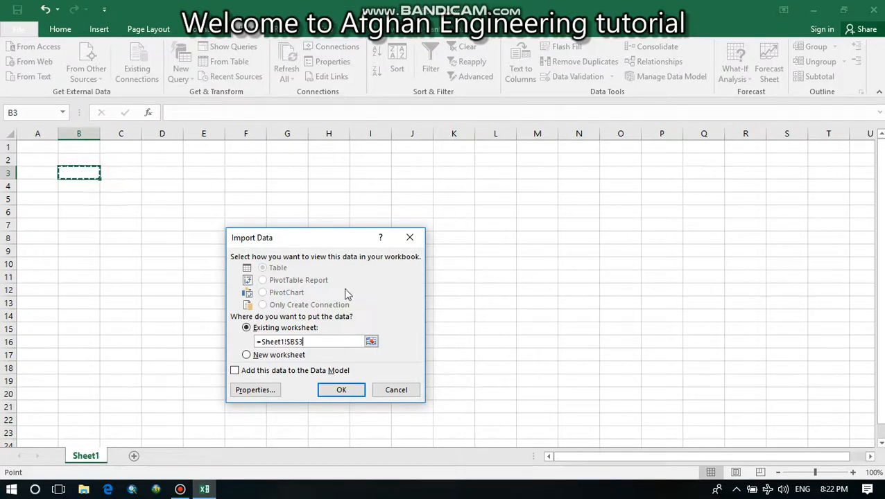
{"action": "left_click", "coordinate": [340, 389]}
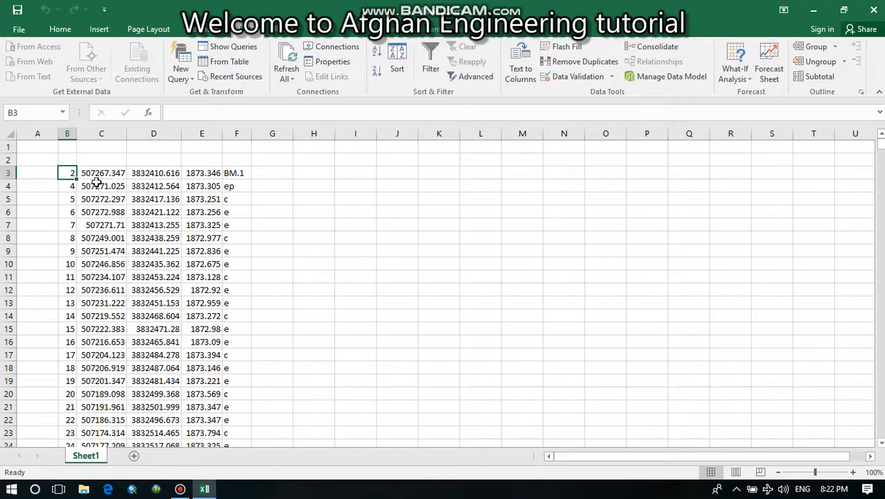
Step: Label the imported columns PN, E, N, ELV and DS in cells B2 to F2
{"action": "left_click", "coordinate": [65, 160]}
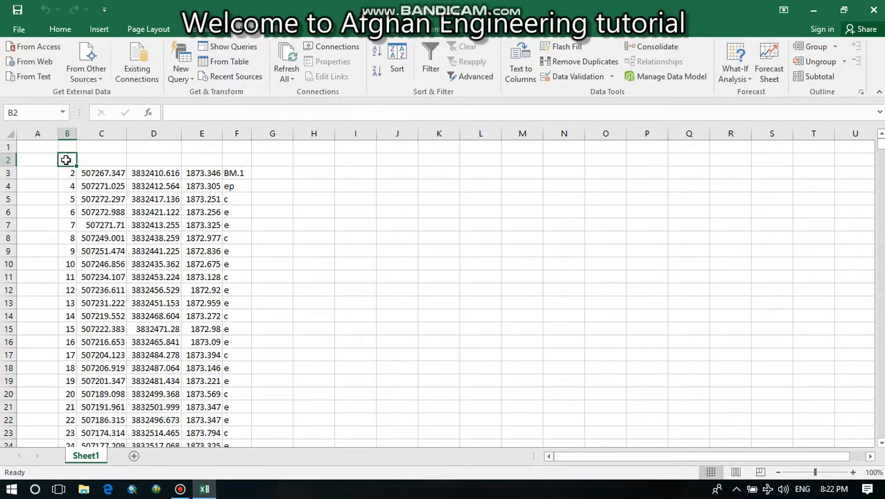
{"action": "type", "text": "PN"}
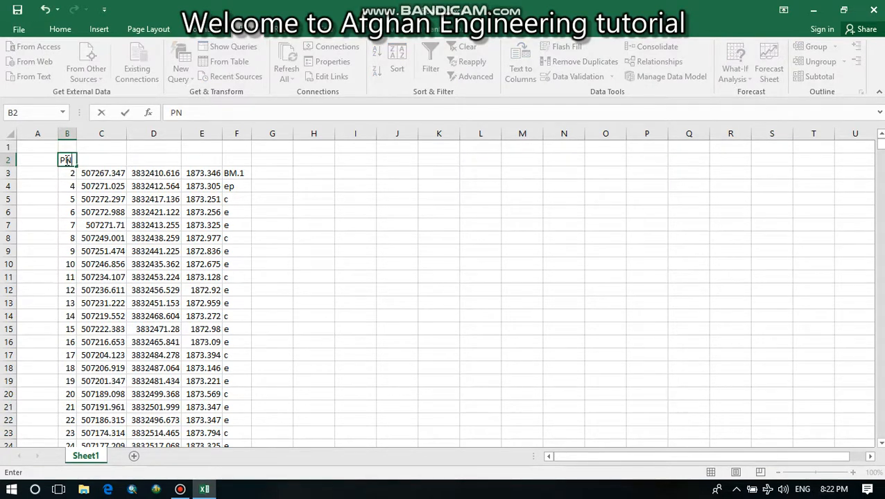
{"action": "left_click", "coordinate": [113, 159]}
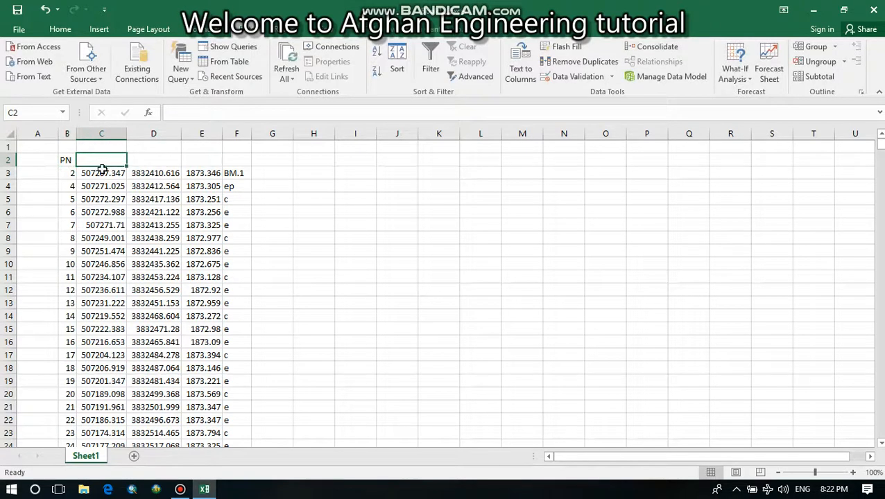
{"action": "type", "text": "E"}
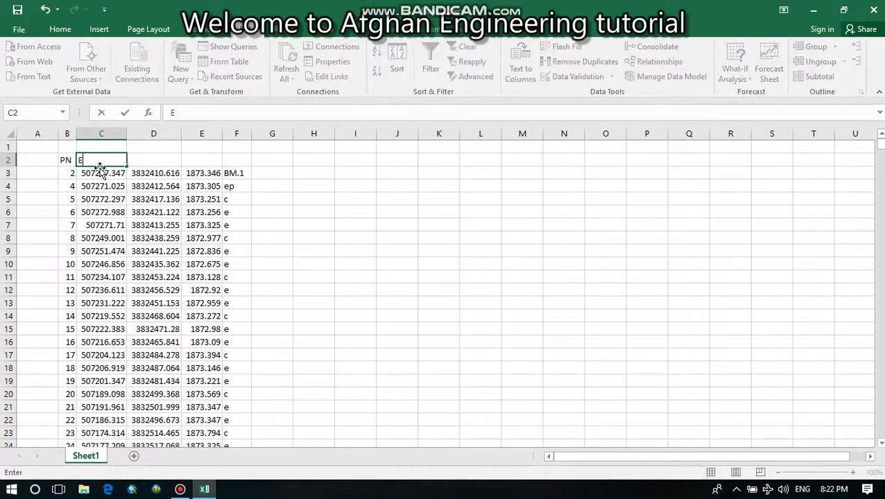
{"action": "left_click", "coordinate": [147, 165]}
{"action": "type", "text": "N"}
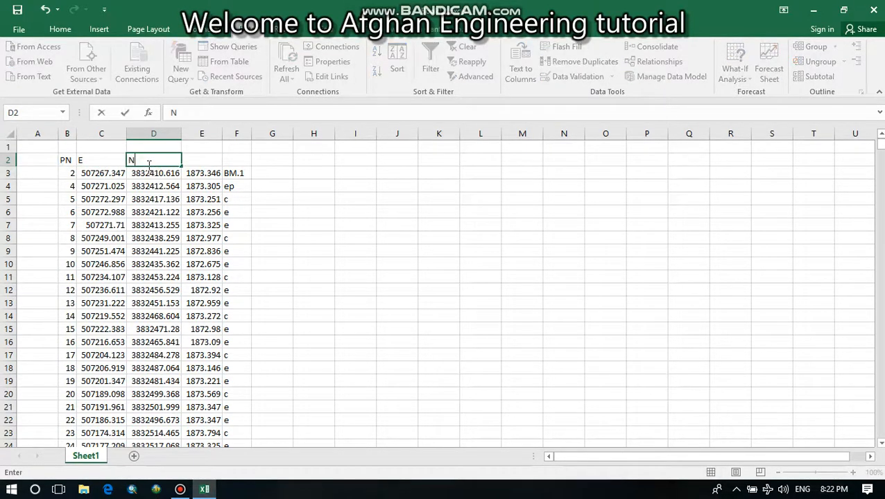
{"action": "left_click", "coordinate": [212, 160]}
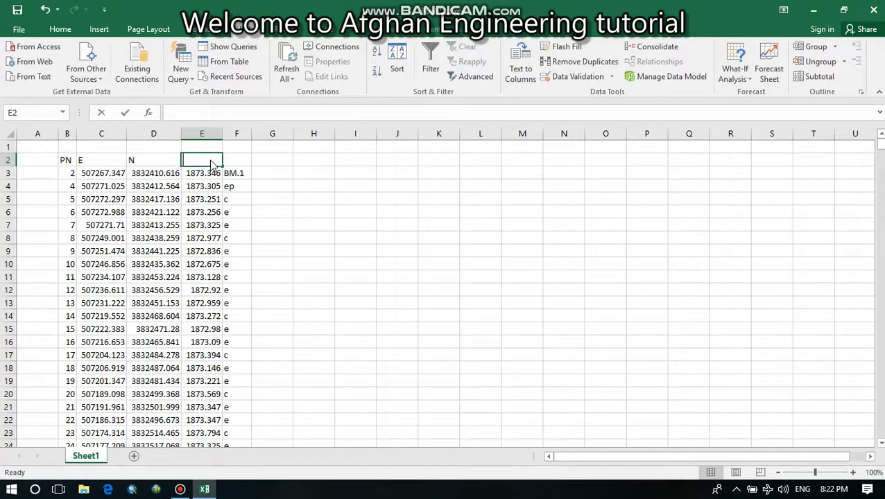
{"action": "type", "text": "ELV"}
{"action": "left_click", "coordinate": [244, 163]}
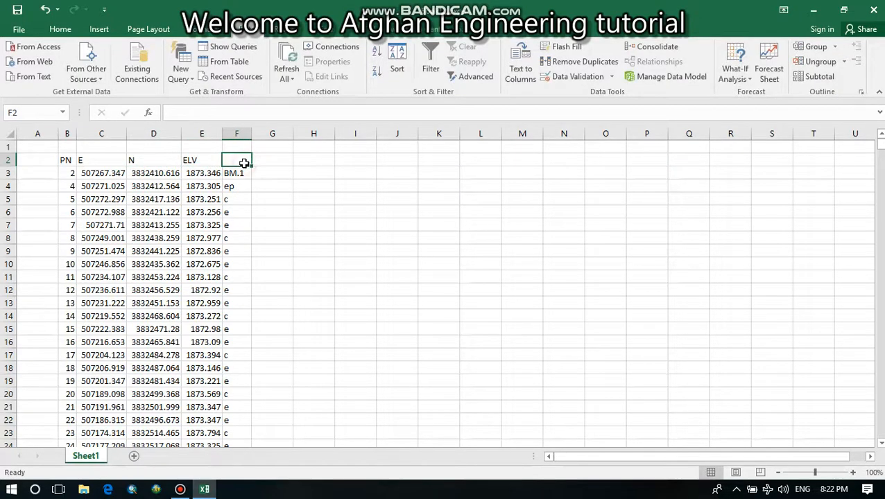
{"action": "type", "text": "DS"}
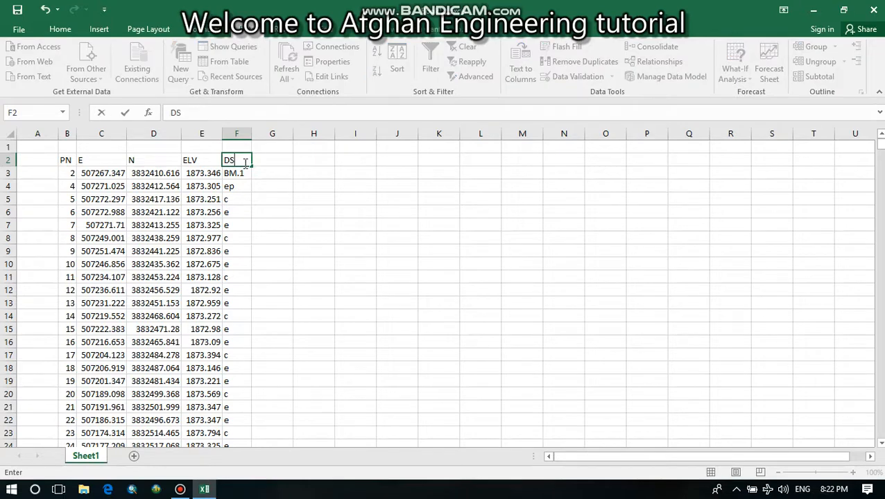
Step: Examine the first survey point's number, easting, northing and elevation in row 3, and check how far the N column extends
{"action": "left_click", "coordinate": [73, 174]}
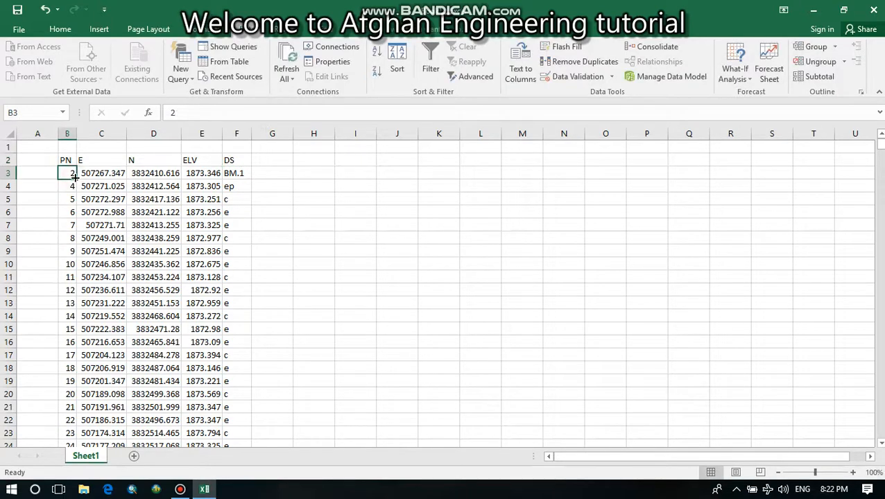
{"action": "left_click", "coordinate": [92, 174]}
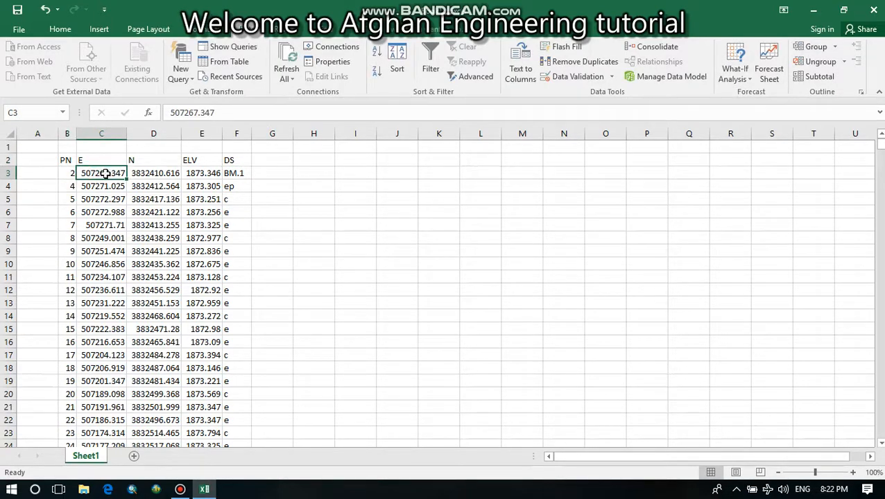
{"action": "left_click", "coordinate": [147, 174]}
{"action": "left_click", "coordinate": [95, 175]}
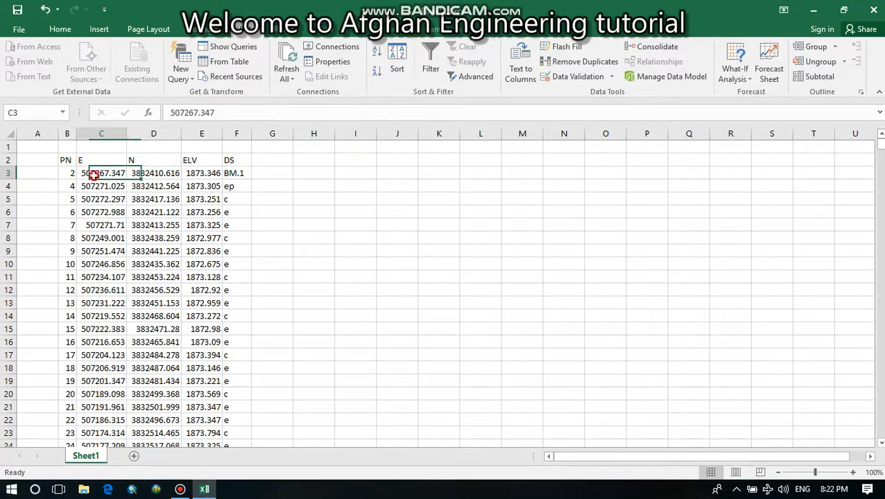
{"action": "double_click", "coordinate": [95, 174]}
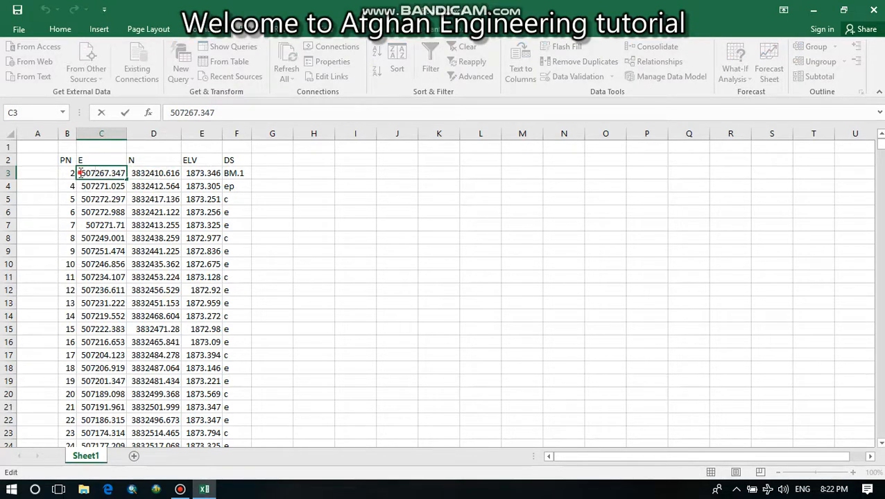
{"action": "left_click_drag", "start_coordinate": [80, 173], "coordinate": [104, 176]}
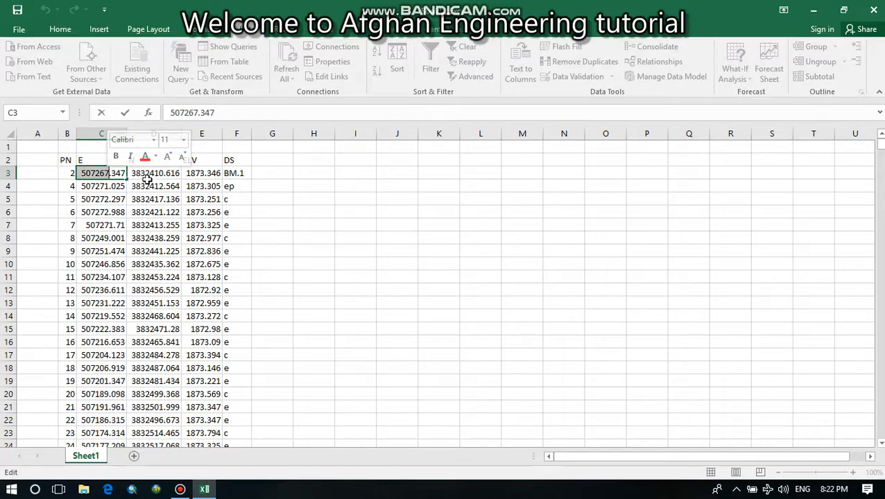
{"action": "left_click", "coordinate": [147, 175]}
{"action": "key", "text": "ctrl+Down"}
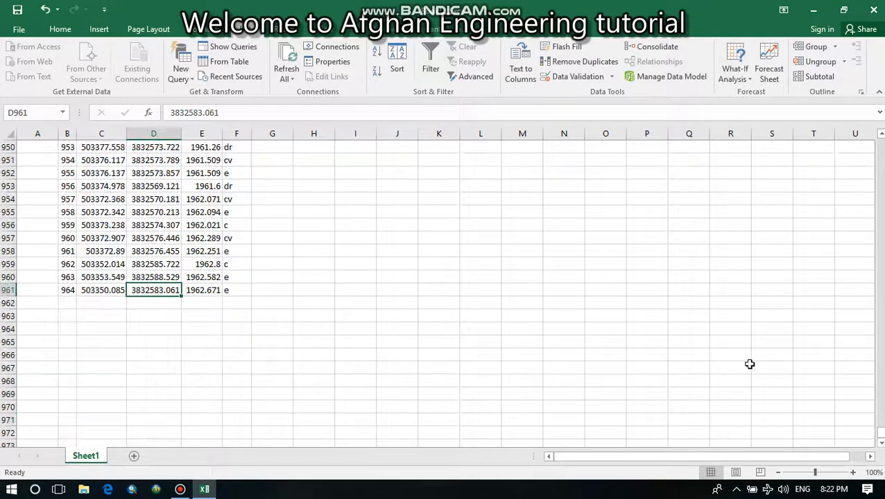
{"action": "key", "text": "ctrl+Up"}
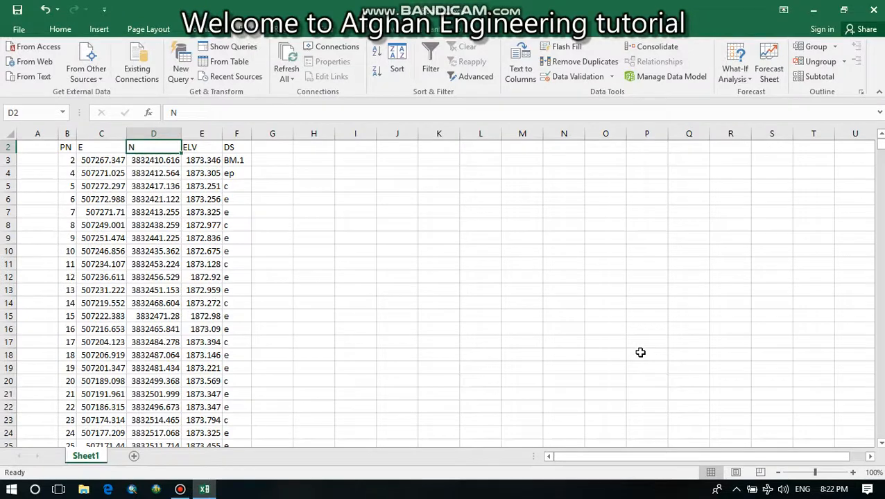
{"action": "left_click", "coordinate": [131, 161]}
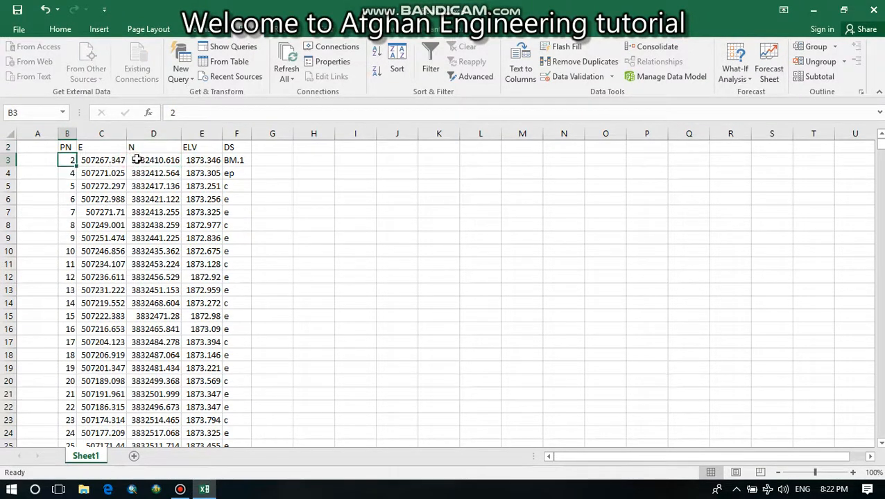
{"action": "double_click", "coordinate": [134, 160]}
{"action": "left_click_drag", "start_coordinate": [130, 160], "coordinate": [150, 162]}
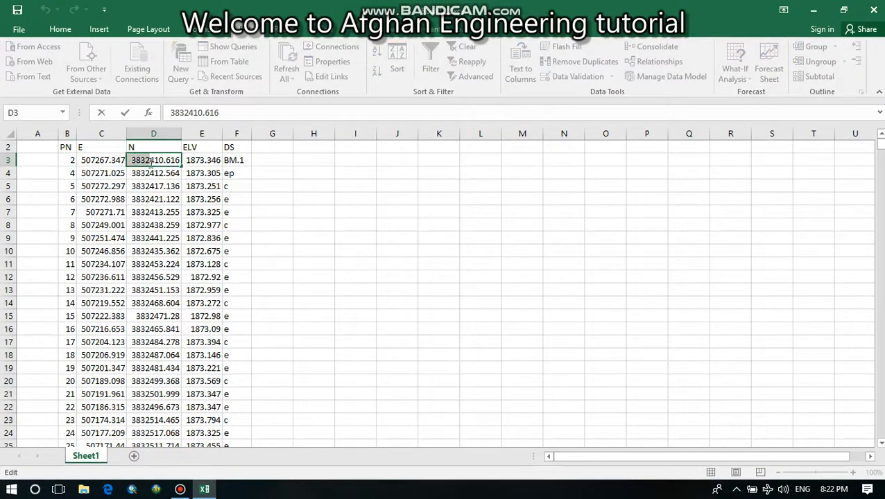
{"action": "left_click", "coordinate": [197, 160]}
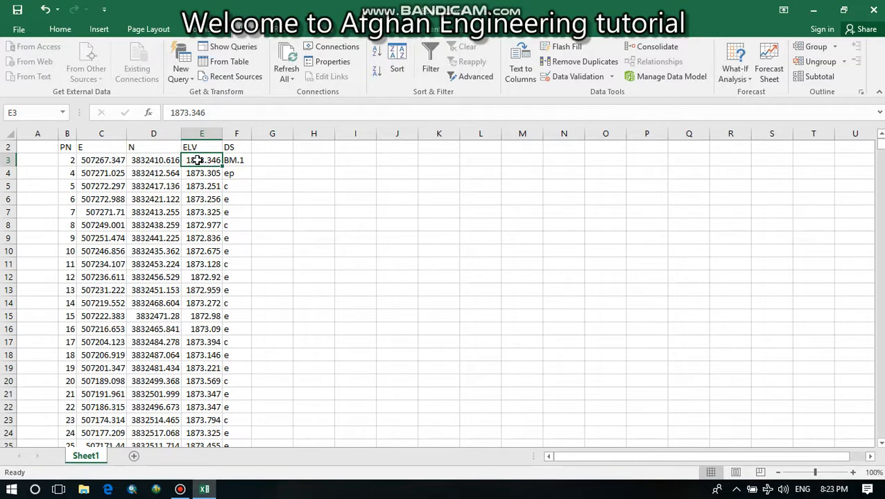
{"action": "left_click", "coordinate": [232, 151]}
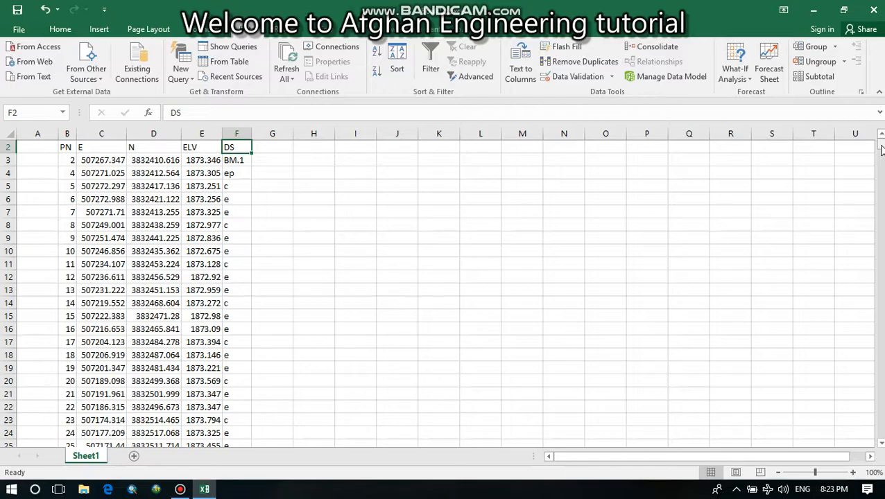
Step: Look through the imported survey rows down the sheet and return to the first row
{"action": "left_click_drag", "start_coordinate": [882, 149], "coordinate": [880, 186]}
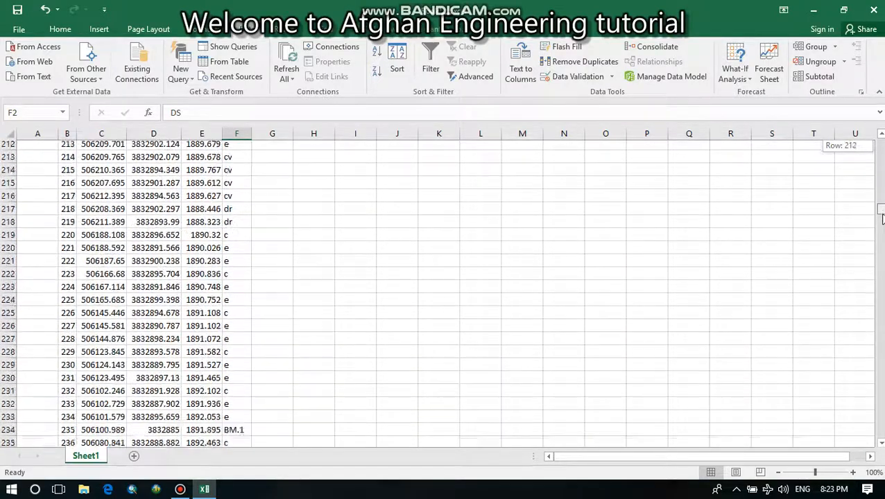
{"action": "left_click_drag", "start_coordinate": [881, 238], "coordinate": [880, 241]}
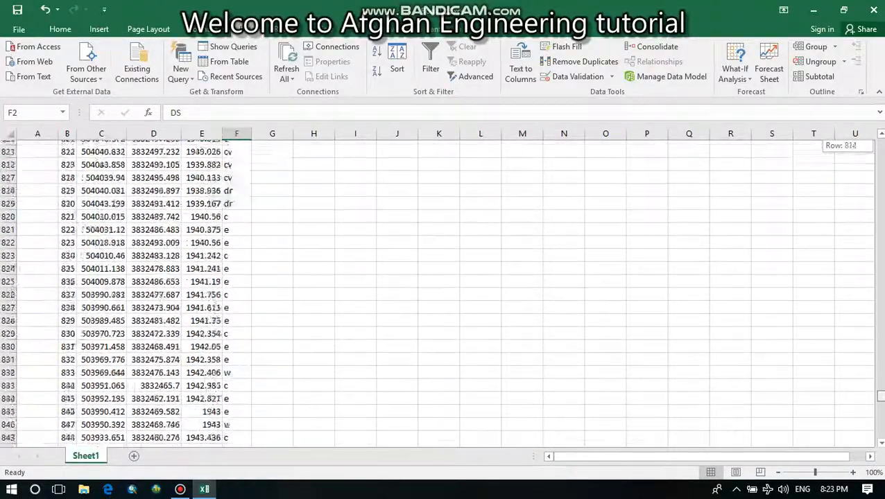
{"action": "left_click_drag", "start_coordinate": [880, 395], "coordinate": [875, 142]}
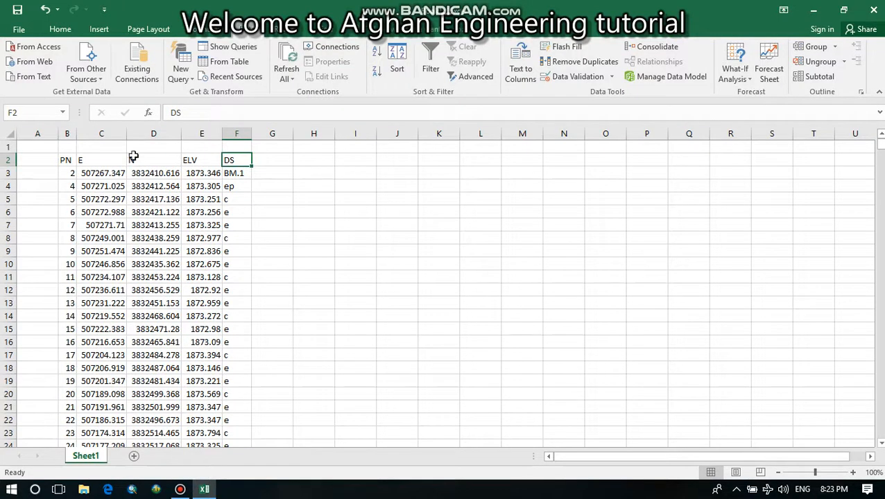
Step: Clear the header labels from row 2 above the survey data
{"action": "left_click_drag", "start_coordinate": [47, 160], "coordinate": [253, 158]}
{"action": "key", "text": "Delete"}
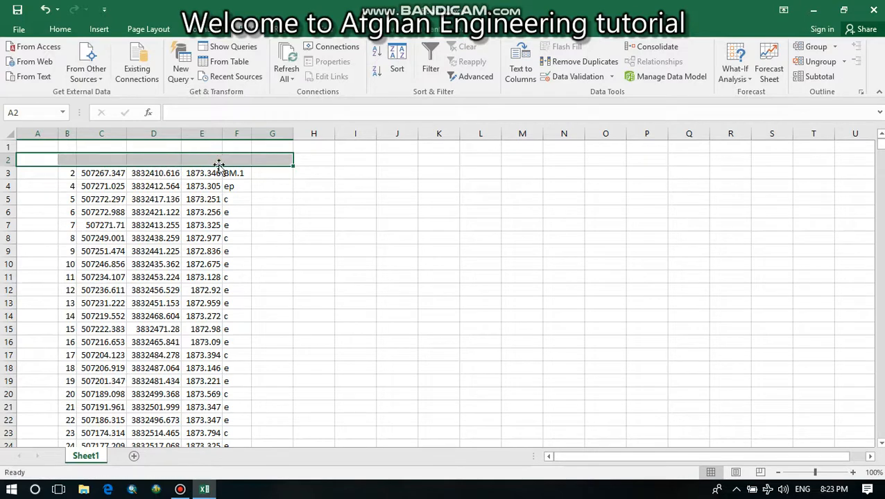
Step: Save the workbook to the desktop as 5 km road in CSV (Comma delimited) format, keeping that format
{"action": "key", "text": "F12"}
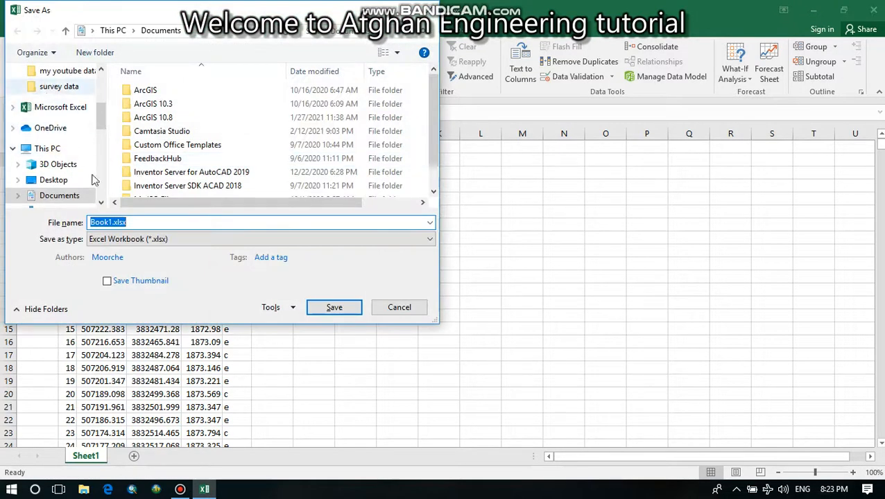
{"action": "left_click_drag", "start_coordinate": [101, 121], "coordinate": [103, 65]}
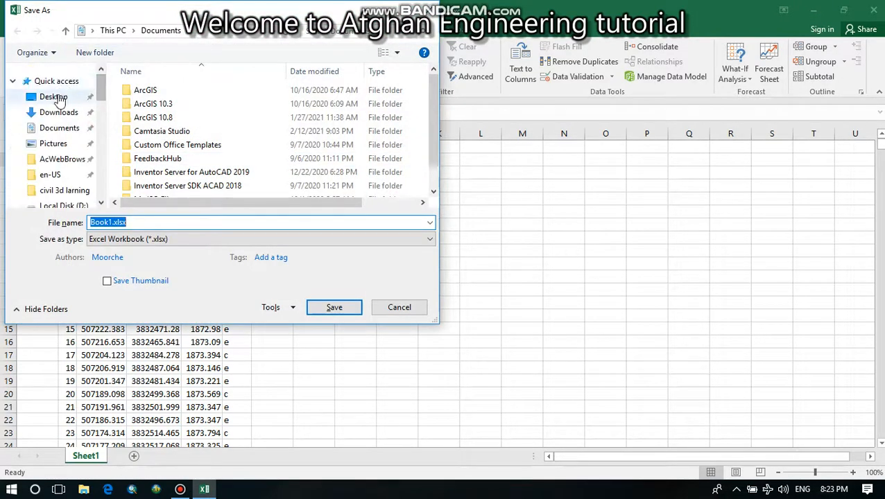
{"action": "left_click", "coordinate": [60, 101]}
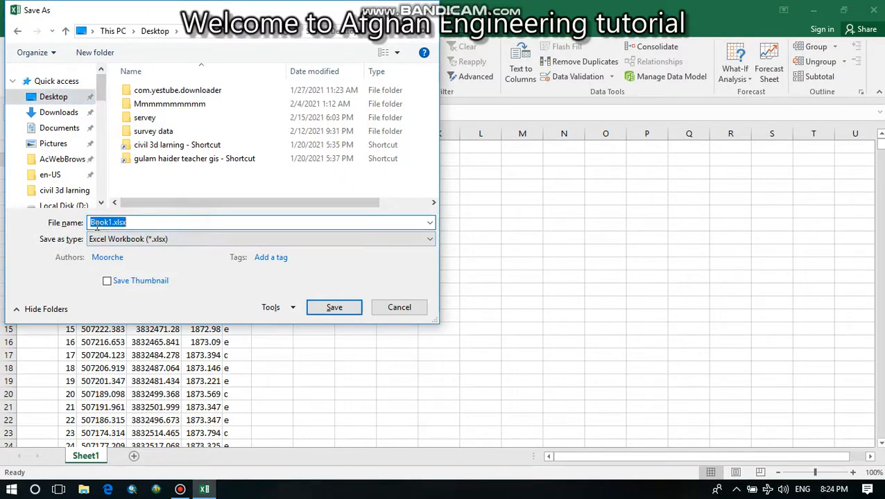
{"action": "type", "text": "5"}
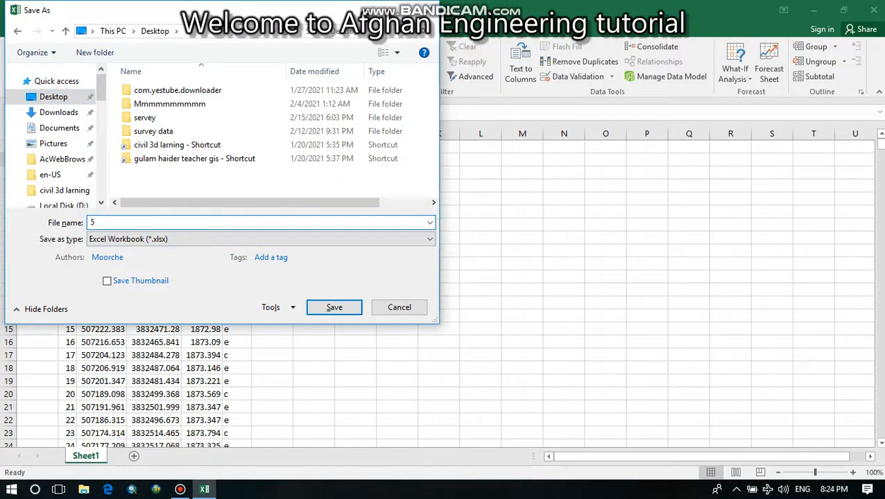
{"action": "type", "text": " km road"}
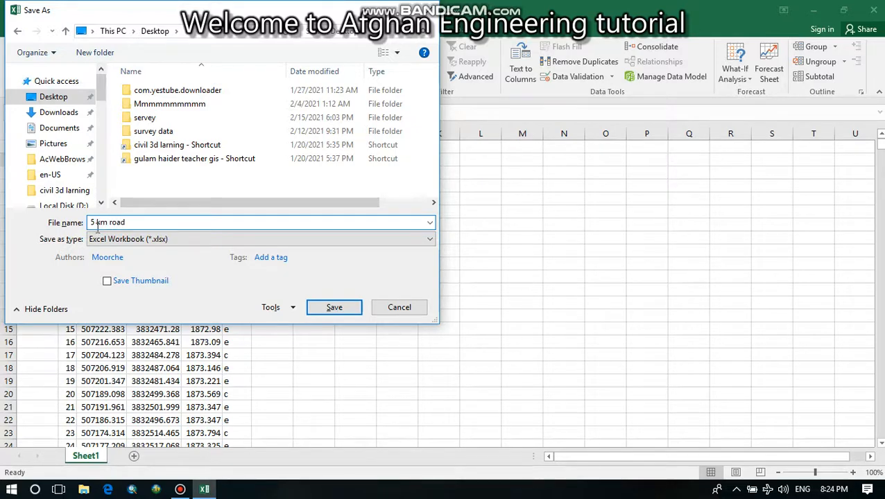
{"action": "left_click", "coordinate": [179, 240]}
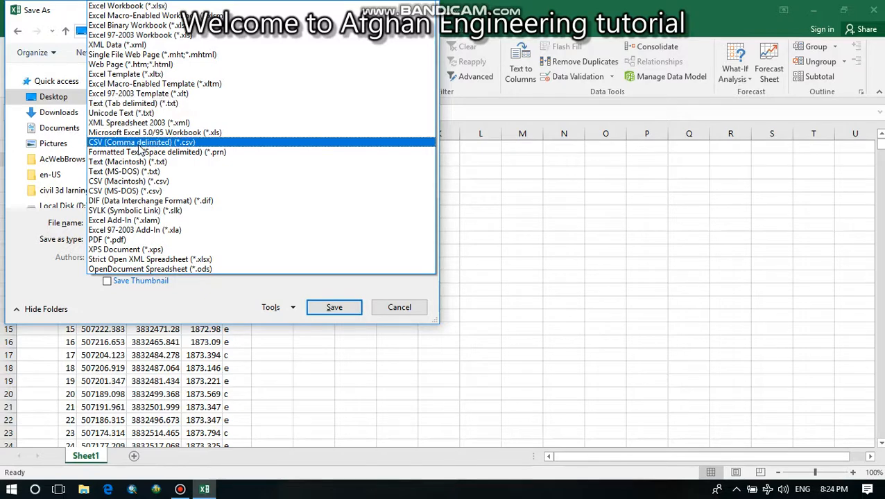
{"action": "left_click", "coordinate": [140, 146]}
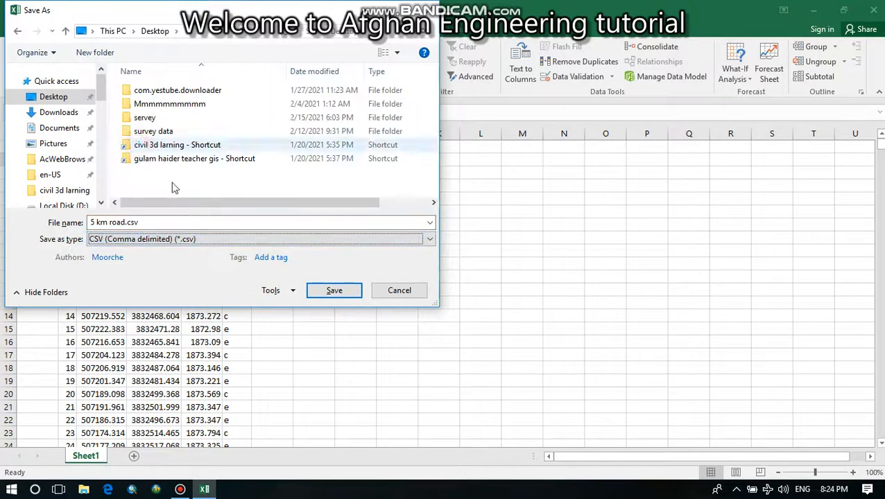
{"action": "left_click", "coordinate": [335, 287]}
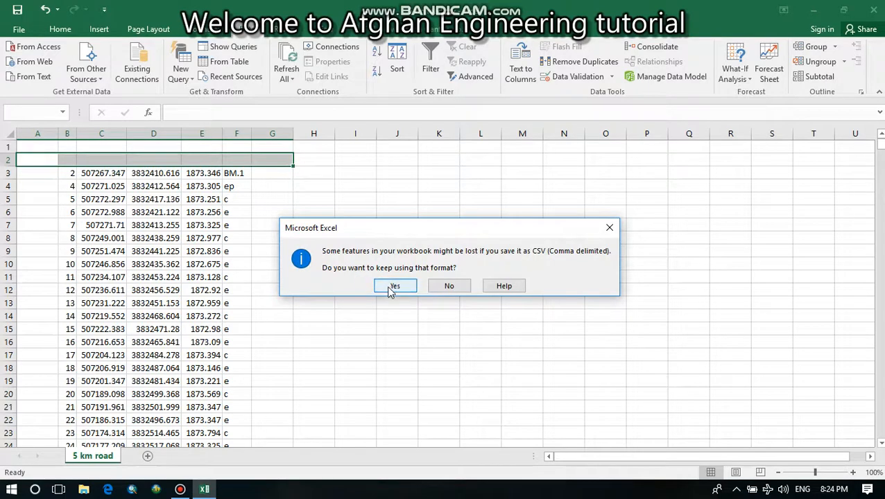
{"action": "left_click", "coordinate": [385, 287]}
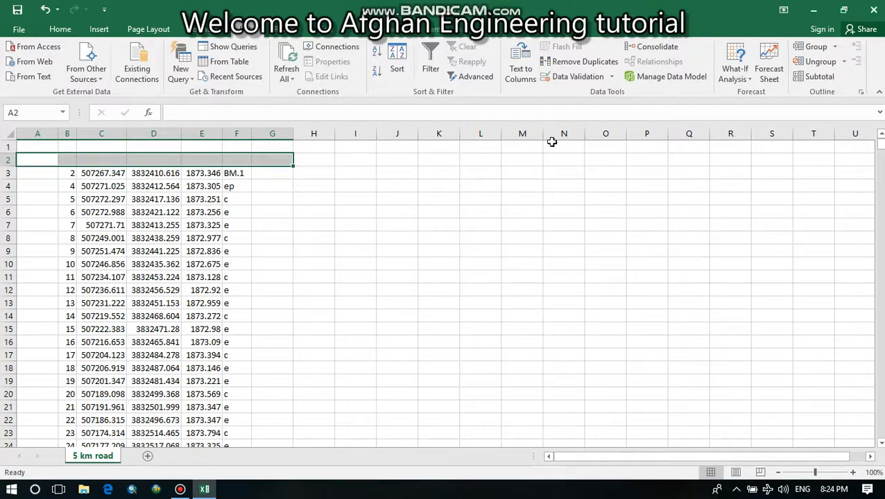
Step: Close the workbook without saving further changes and reopen 5 km road.csv from the desktop
{"action": "left_click", "coordinate": [812, 9]}
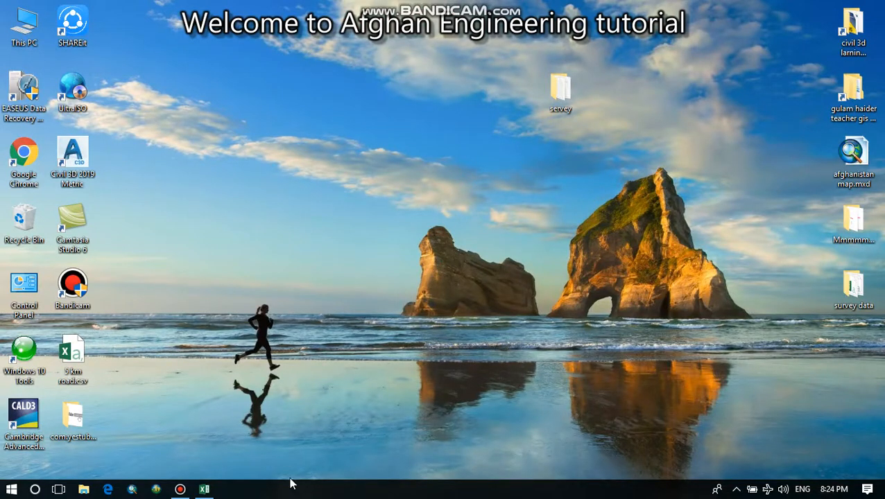
{"action": "left_click", "coordinate": [205, 491]}
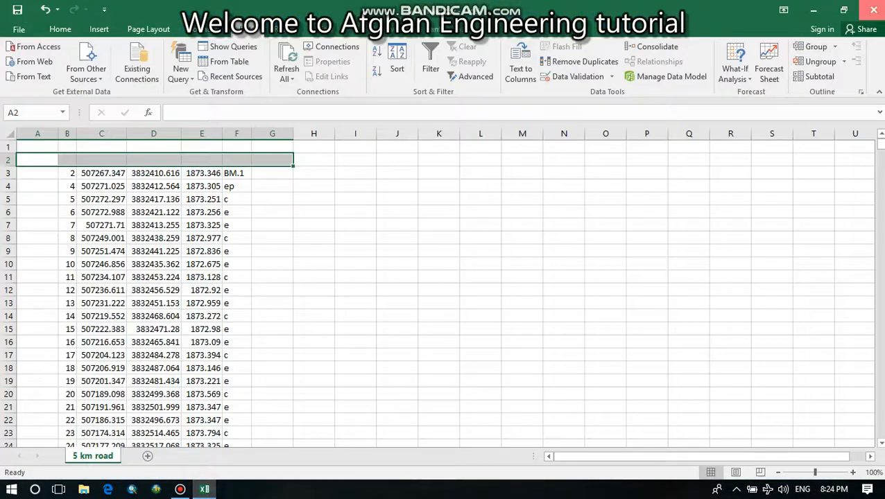
{"action": "left_click", "coordinate": [873, 9]}
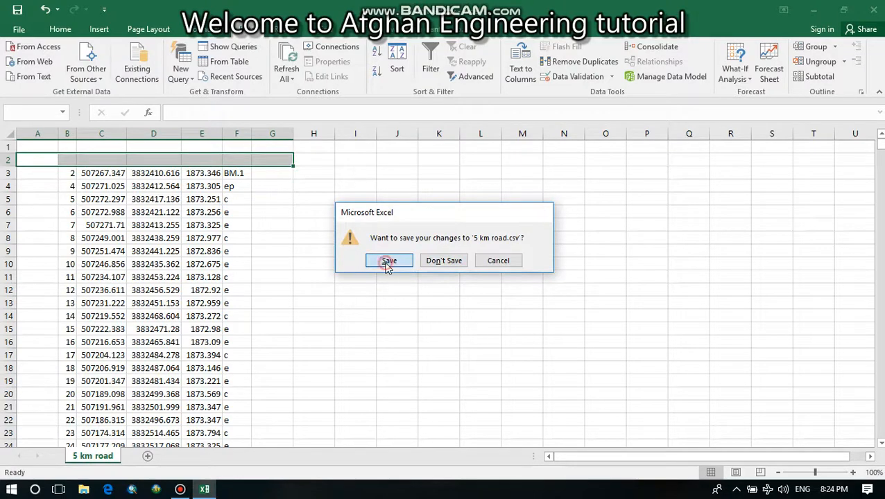
{"action": "left_click", "coordinate": [389, 260]}
{"action": "left_click", "coordinate": [398, 290]}
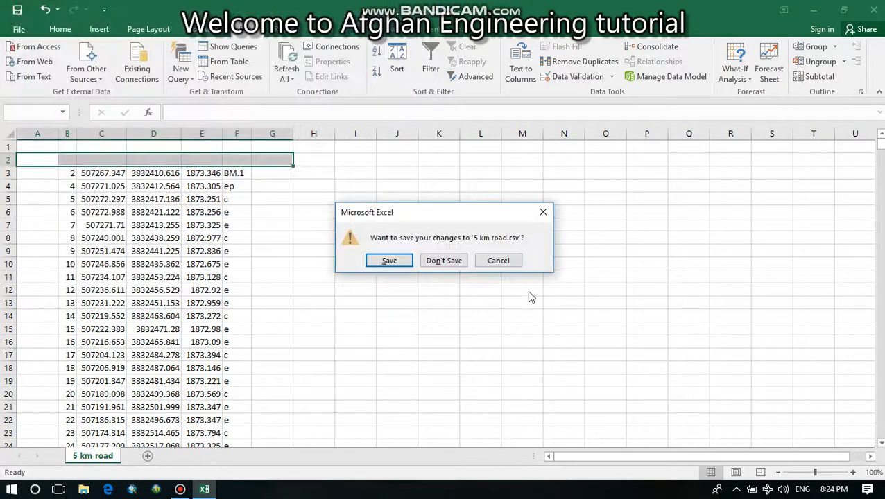
{"action": "left_click", "coordinate": [387, 268]}
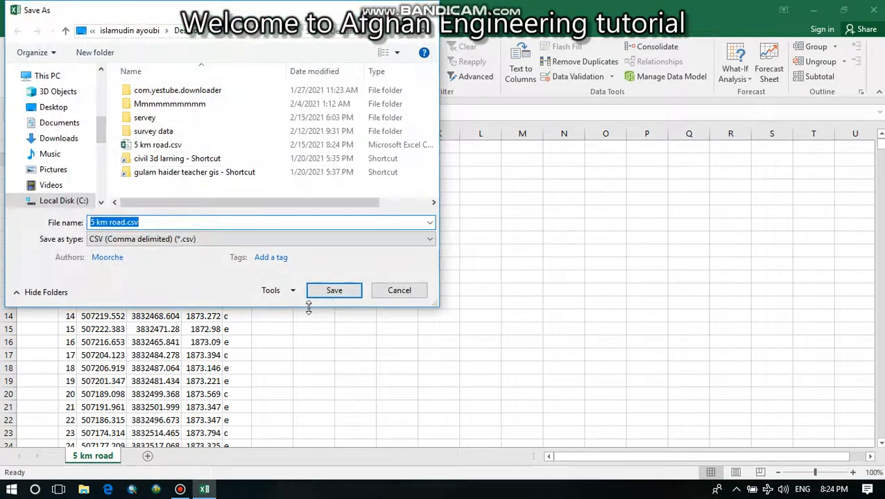
{"action": "left_click", "coordinate": [389, 292]}
{"action": "left_click", "coordinate": [442, 262]}
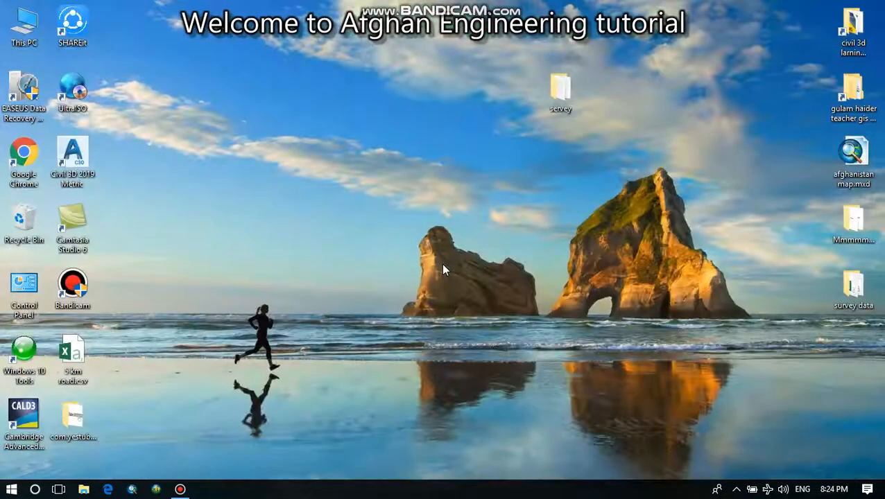
{"action": "double_click", "coordinate": [93, 349]}
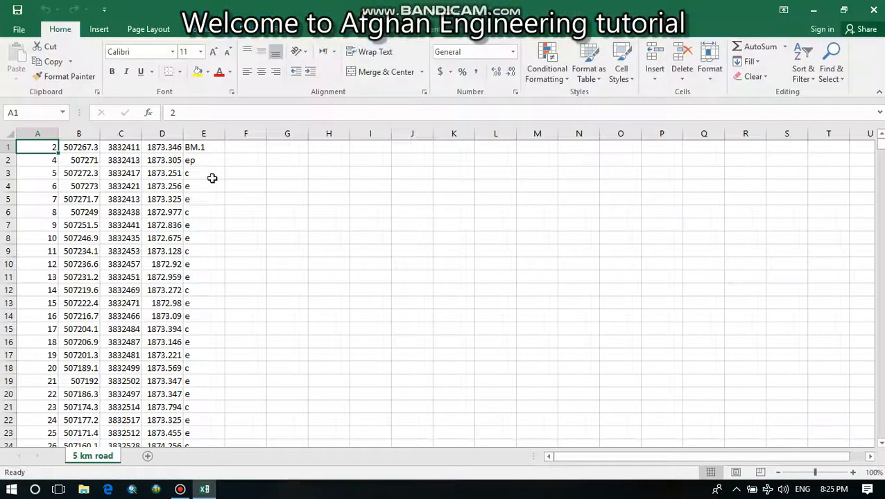